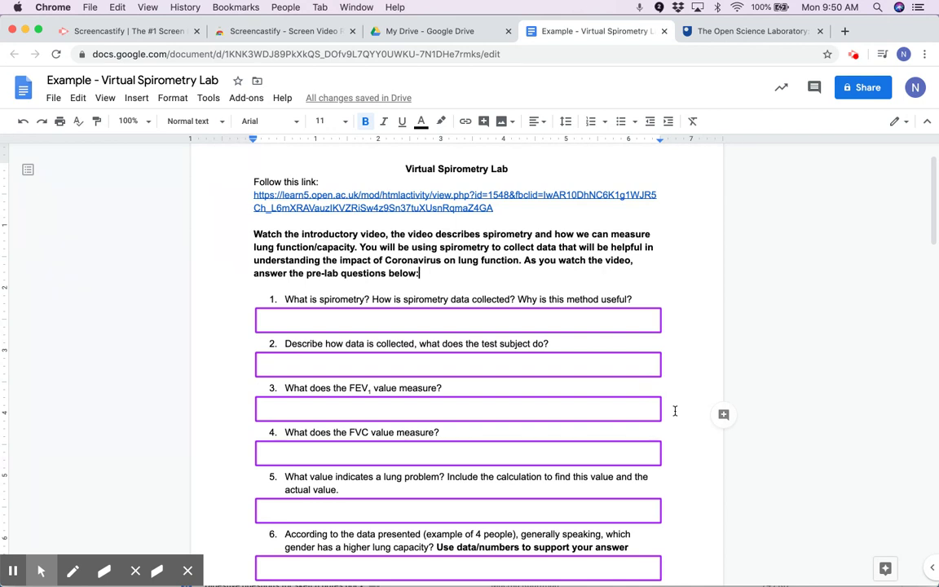
Review the lab's introductory instructions and pre-lab questions 1 to 7, down to the essential question.
{"action": "scroll", "coordinate": [479, 365], "scroll_direction": "down", "scroll_amount": 1}
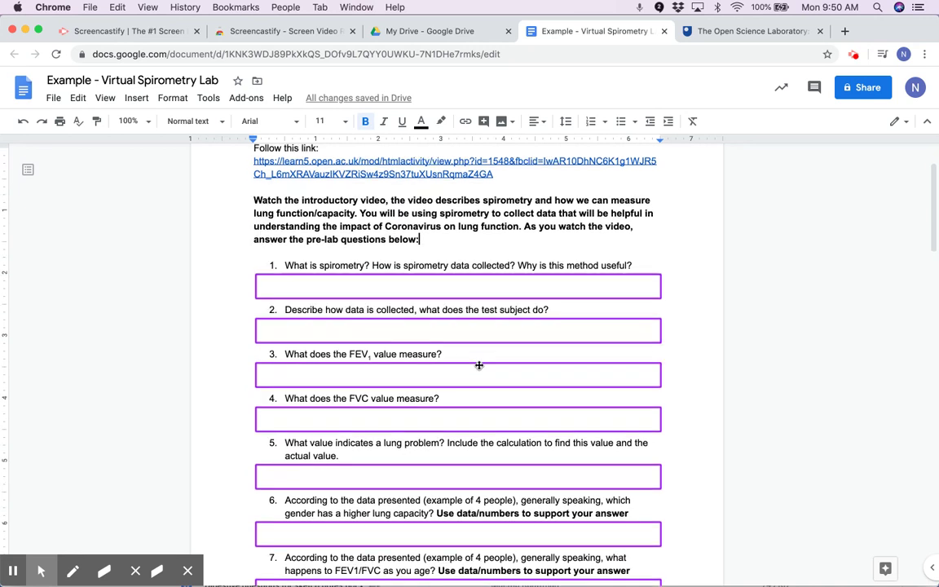
{"action": "scroll", "coordinate": [479, 365], "scroll_direction": "down", "scroll_amount": 8}
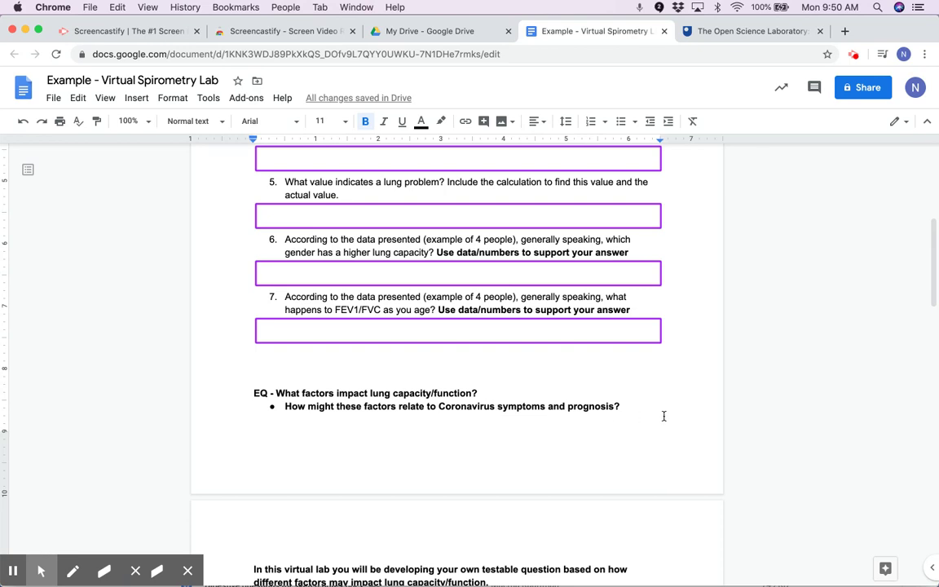
{"action": "scroll", "coordinate": [664, 416], "scroll_direction": "up", "scroll_amount": 10}
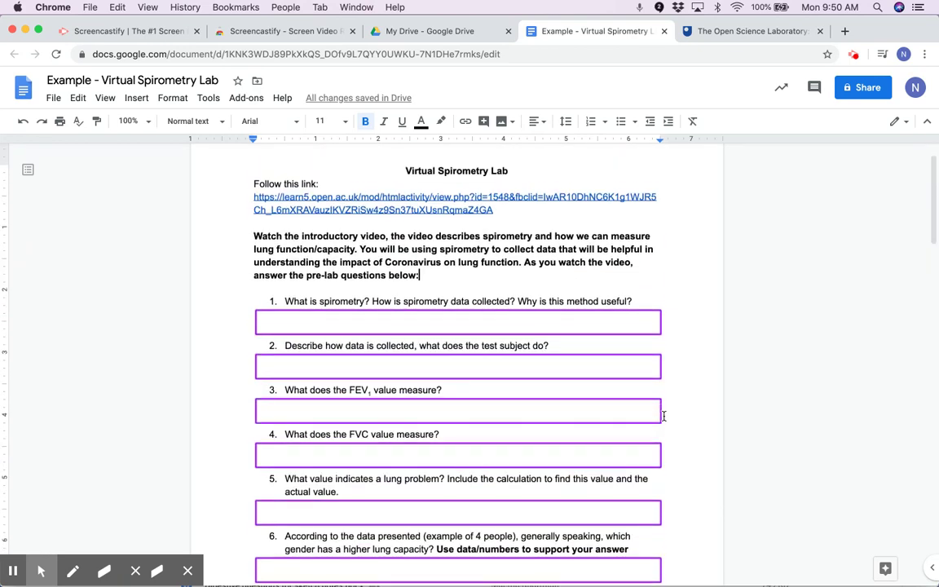
{"action": "scroll", "coordinate": [664, 416], "scroll_direction": "down", "scroll_amount": 2}
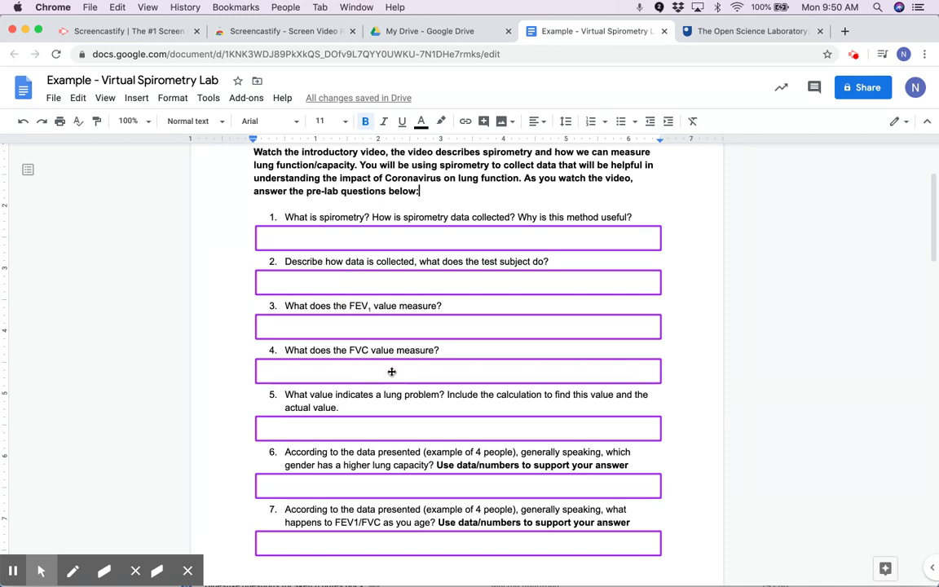
{"action": "scroll", "coordinate": [506, 189], "scroll_direction": "up", "scroll_amount": 1}
{"action": "scroll", "coordinate": [506, 189], "scroll_direction": "up", "scroll_amount": 4}
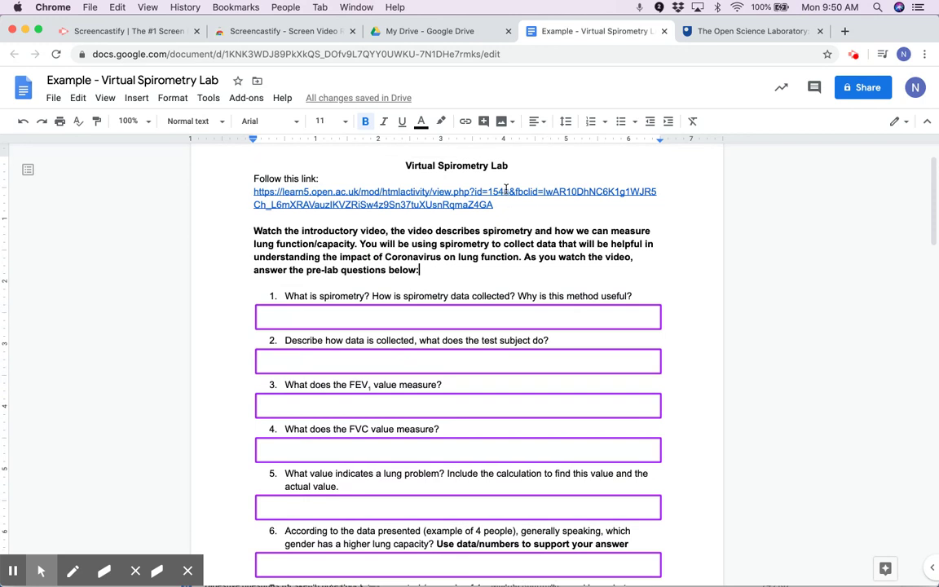
Switch to the Open Science Laboratory page and show the introductory video's transcript to read it through.
{"action": "left_click", "coordinate": [709, 34]}
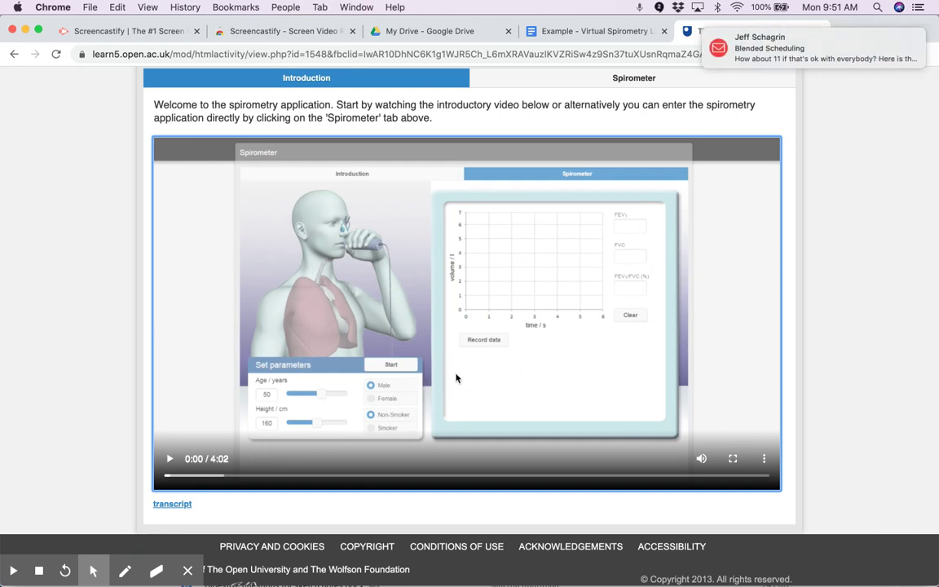
{"action": "scroll", "coordinate": [257, 398], "scroll_direction": "down", "scroll_amount": 2}
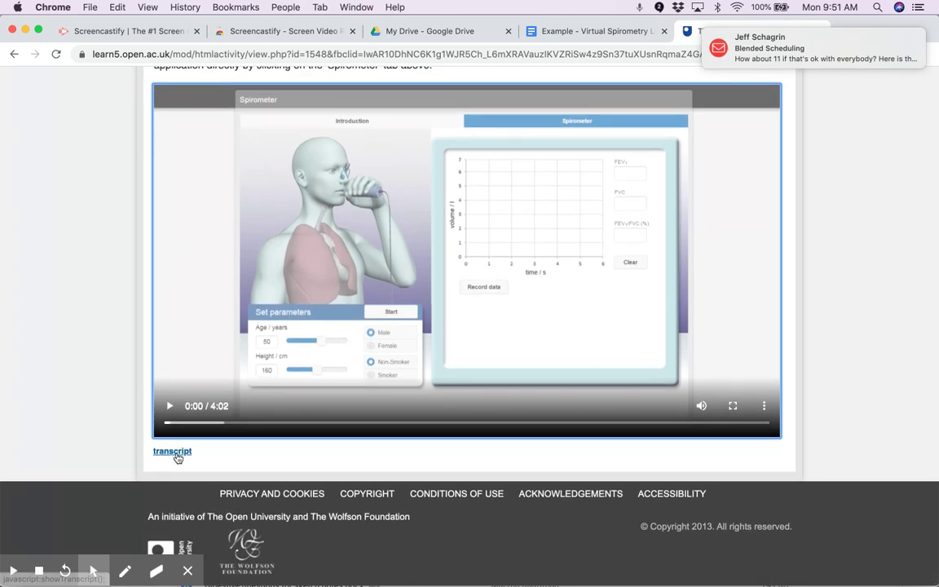
{"action": "left_click", "coordinate": [174, 451]}
{"action": "scroll", "coordinate": [456, 392], "scroll_direction": "down", "scroll_amount": 5}
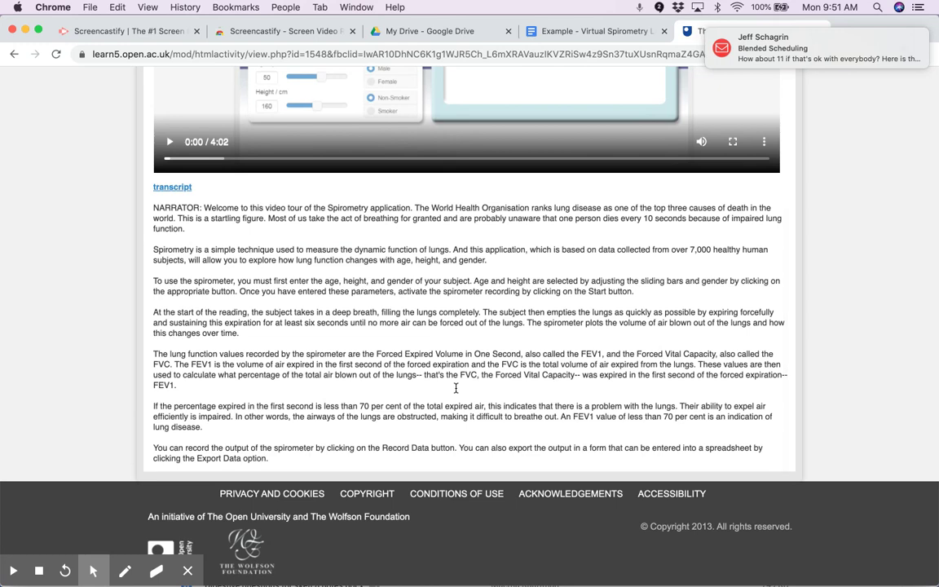
{"action": "scroll", "coordinate": [456, 388], "scroll_direction": "up", "scroll_amount": 2}
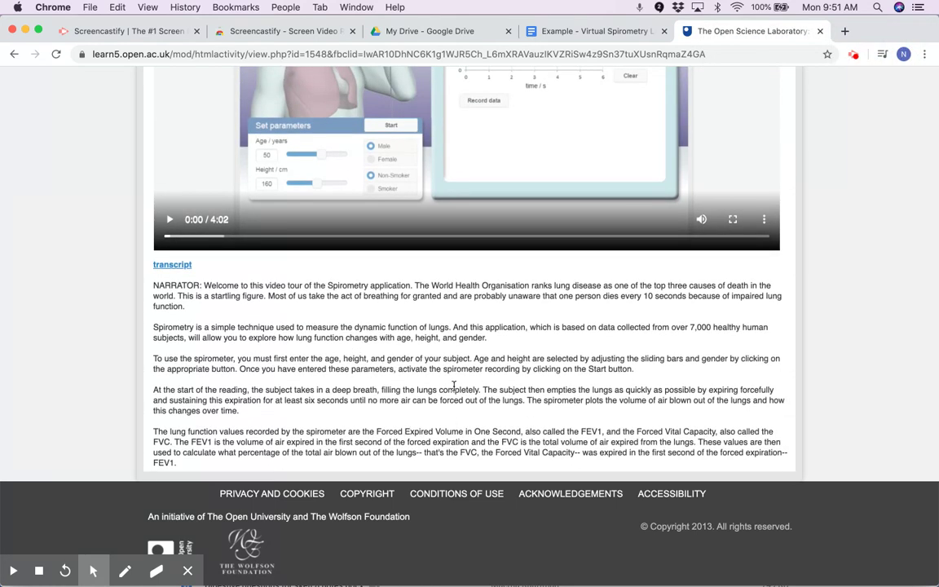
{"action": "scroll", "coordinate": [454, 386], "scroll_direction": "up", "scroll_amount": 4}
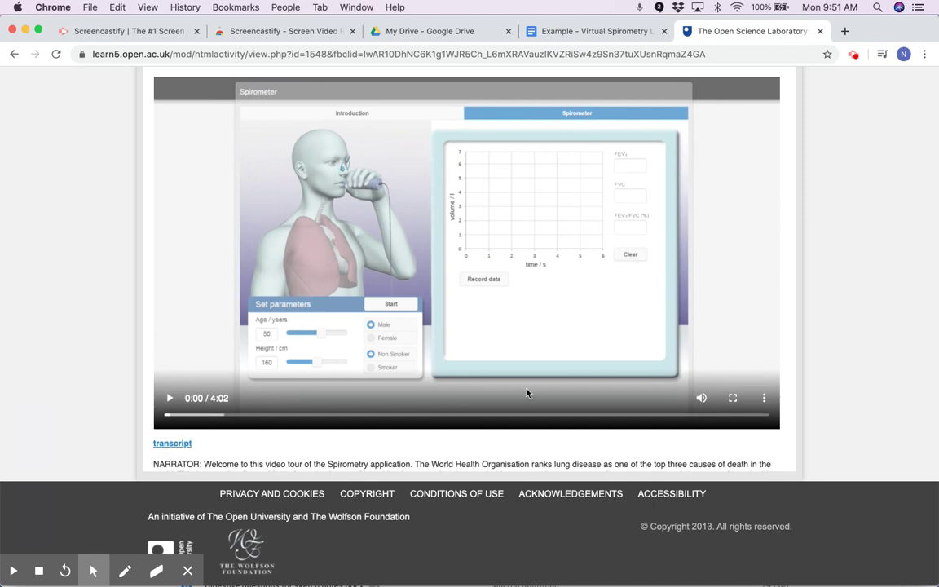
Return to the lab document and enter "Spirometry is..." in the answer box of pre-lab question 1, saving the drawing.
{"action": "left_click", "coordinate": [607, 33]}
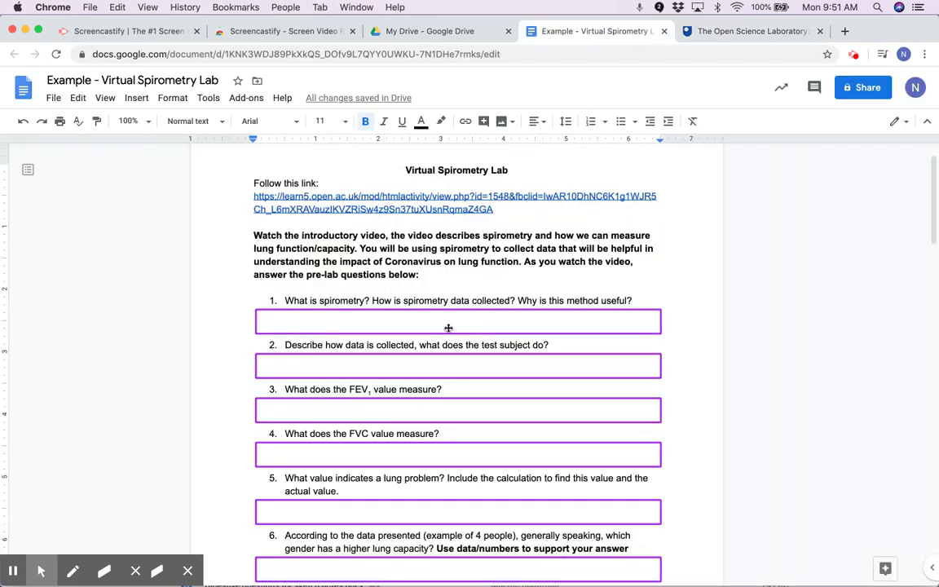
{"action": "scroll", "coordinate": [466, 357], "scroll_direction": "down", "scroll_amount": 3}
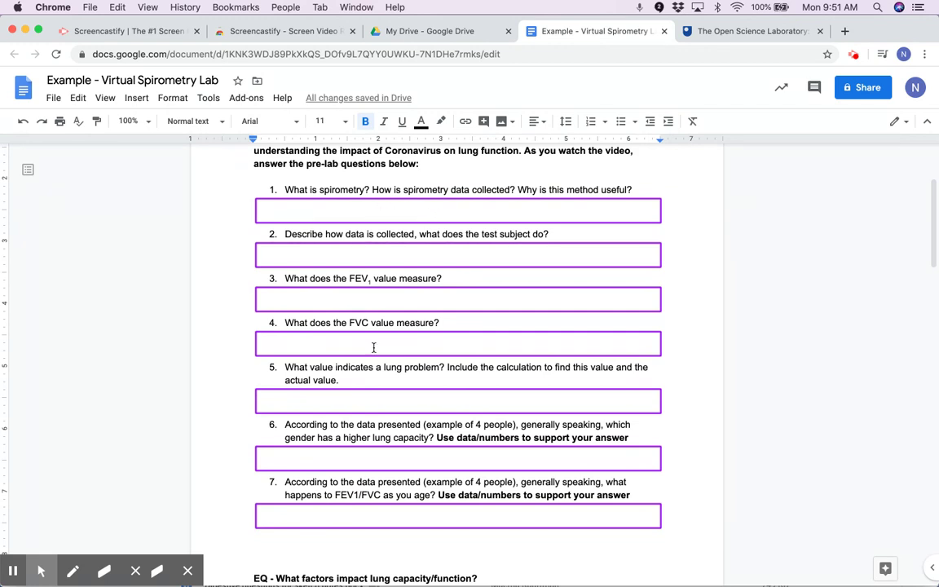
{"action": "double_click", "coordinate": [401, 209]}
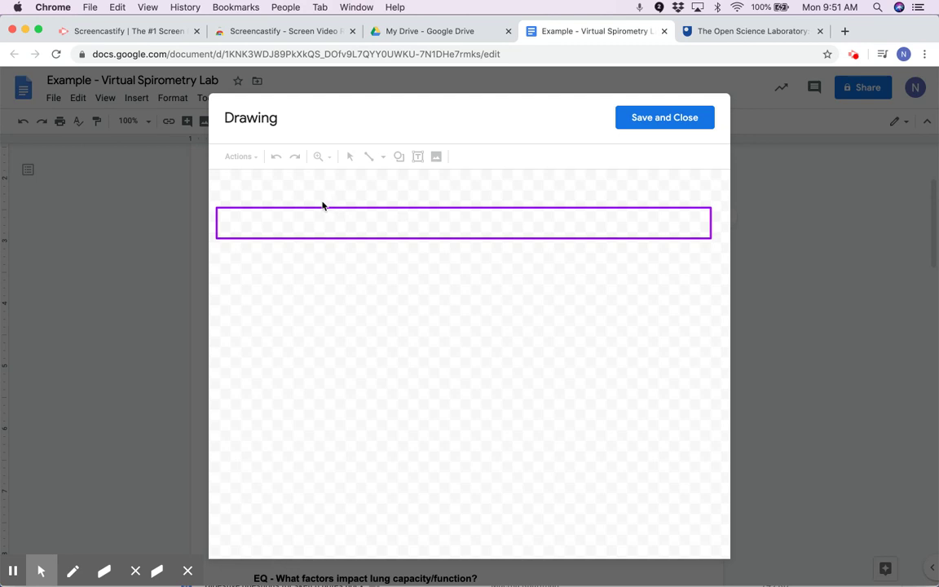
{"action": "left_click", "coordinate": [266, 226]}
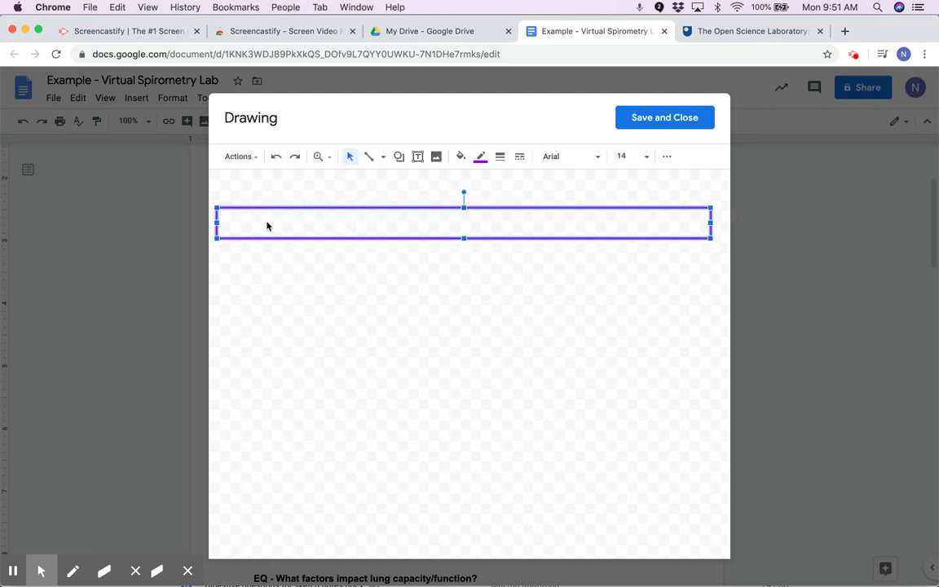
{"action": "type", "text": "Sp"}
{"action": "type", "text": "r"}
{"action": "type", "text": "ro"}
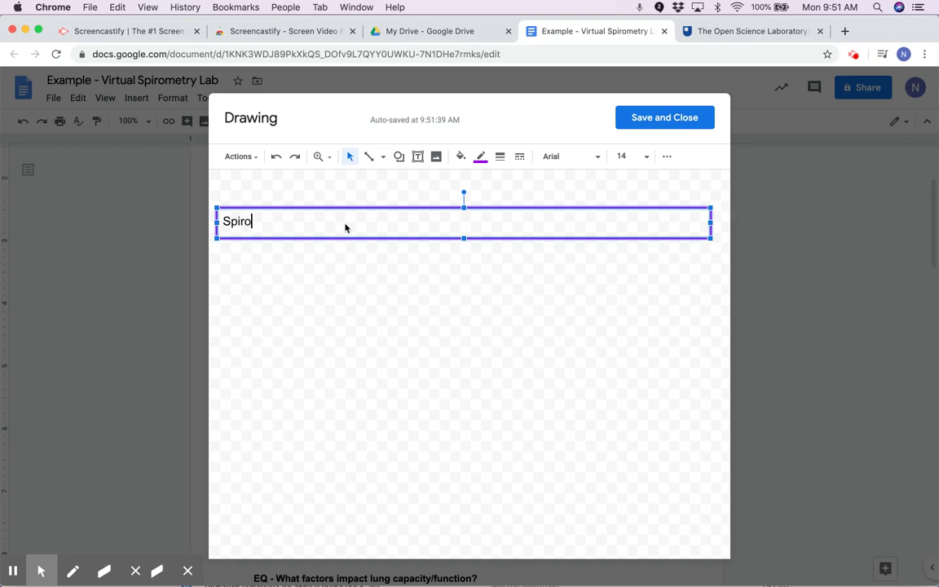
{"action": "type", "text": "metry is..."}
{"action": "left_click", "coordinate": [645, 117]}
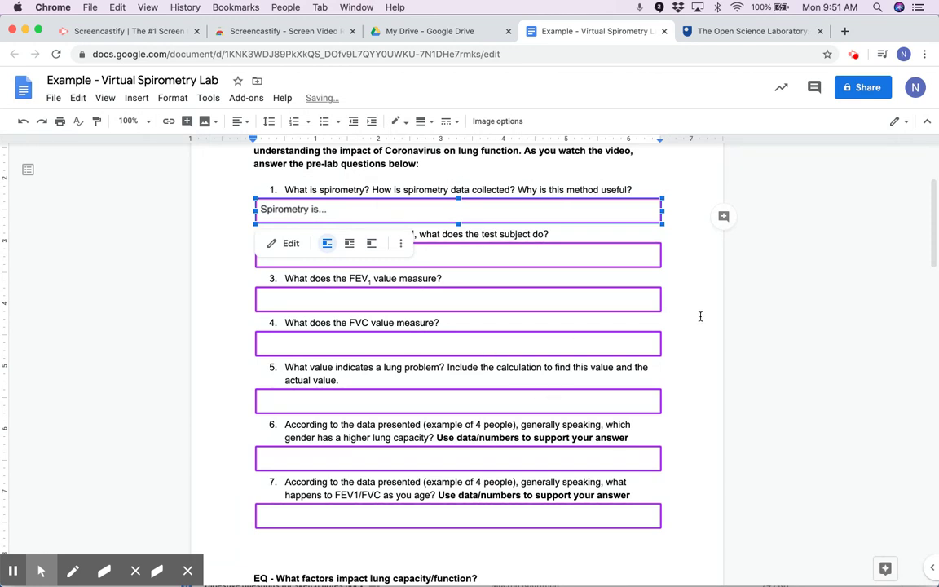
{"action": "left_click", "coordinate": [700, 317]}
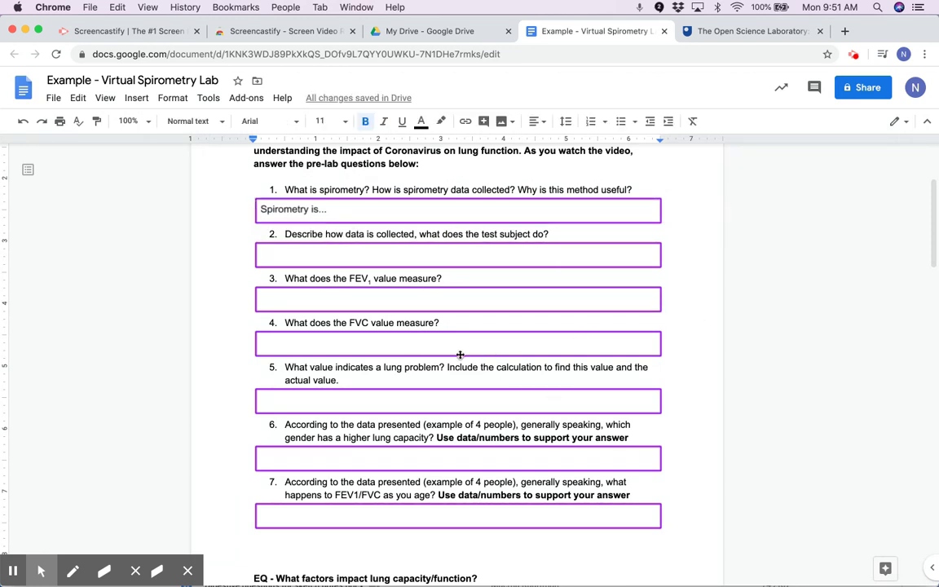
Examine the essential question, the sample testable question and the data table in the lab document.
{"action": "scroll", "coordinate": [489, 407], "scroll_direction": "down", "scroll_amount": 5}
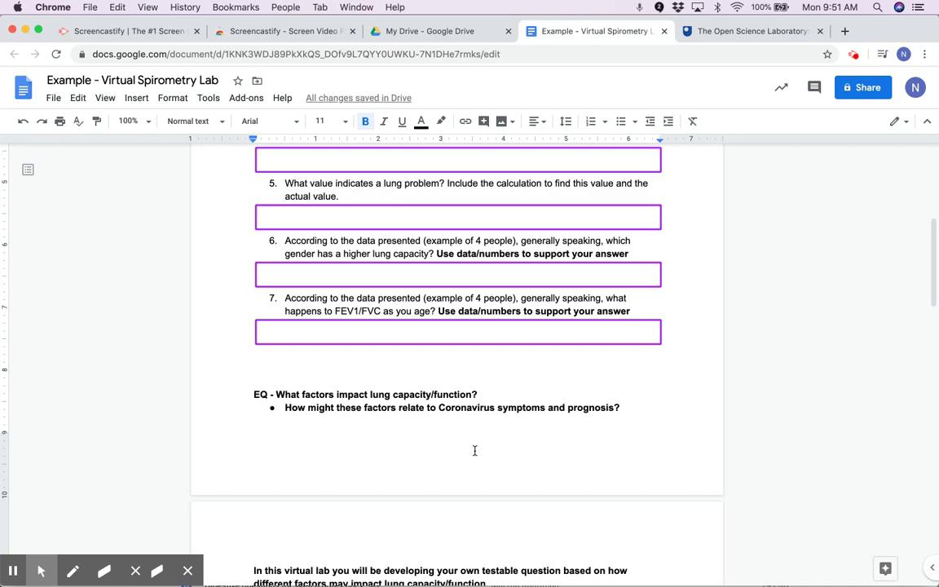
{"action": "scroll", "coordinate": [474, 449], "scroll_direction": "down", "scroll_amount": 5}
{"action": "scroll", "coordinate": [475, 451], "scroll_direction": "down", "scroll_amount": 4}
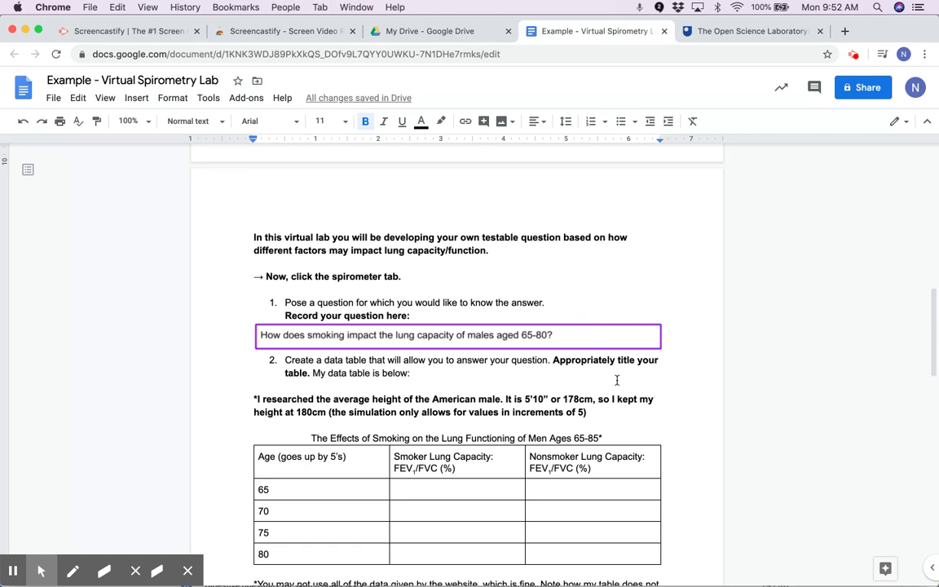
{"action": "scroll", "coordinate": [617, 380], "scroll_direction": "down", "scroll_amount": 2}
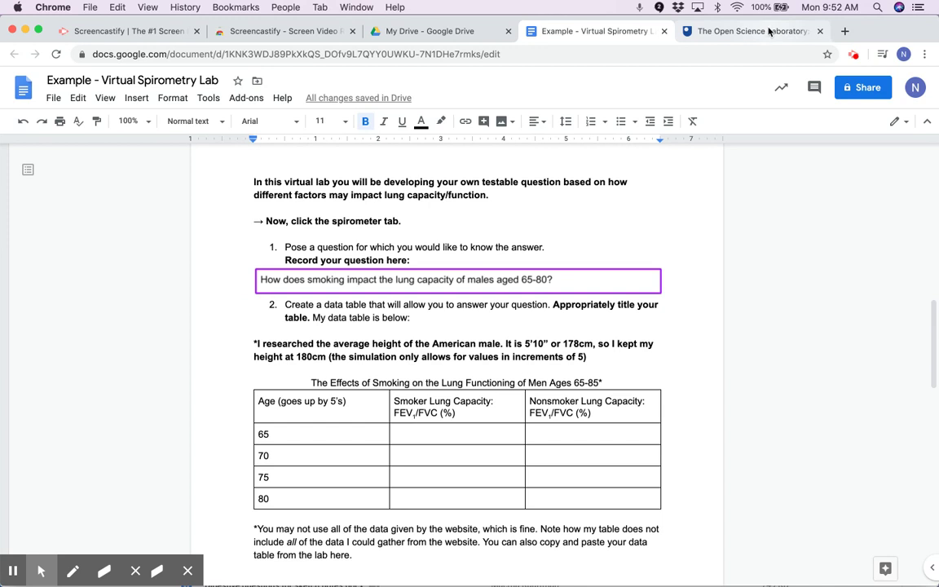
Switch to the Open Science Laboratory page and open its Spirometer application.
{"action": "left_click", "coordinate": [694, 31]}
{"action": "scroll", "coordinate": [640, 244], "scroll_direction": "up", "scroll_amount": 3}
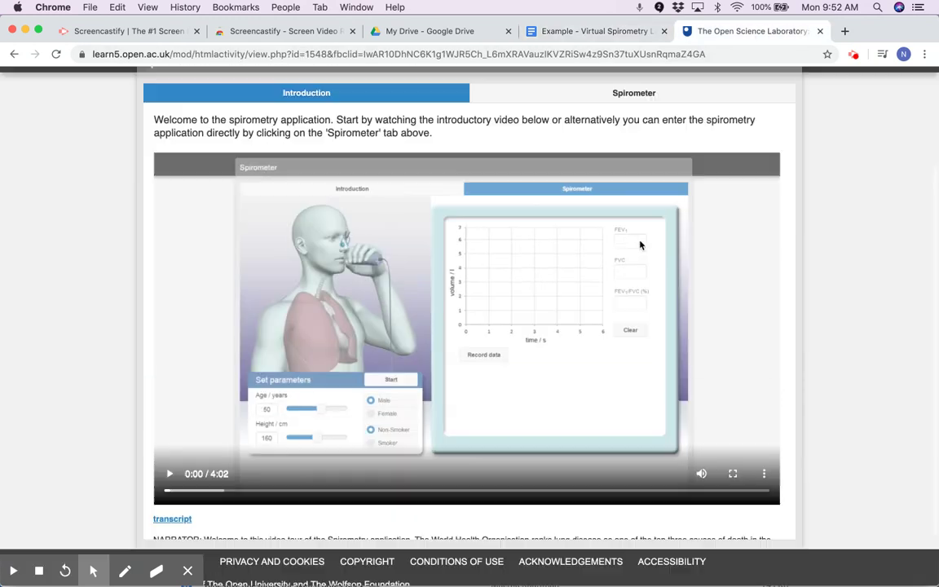
{"action": "left_click", "coordinate": [638, 131]}
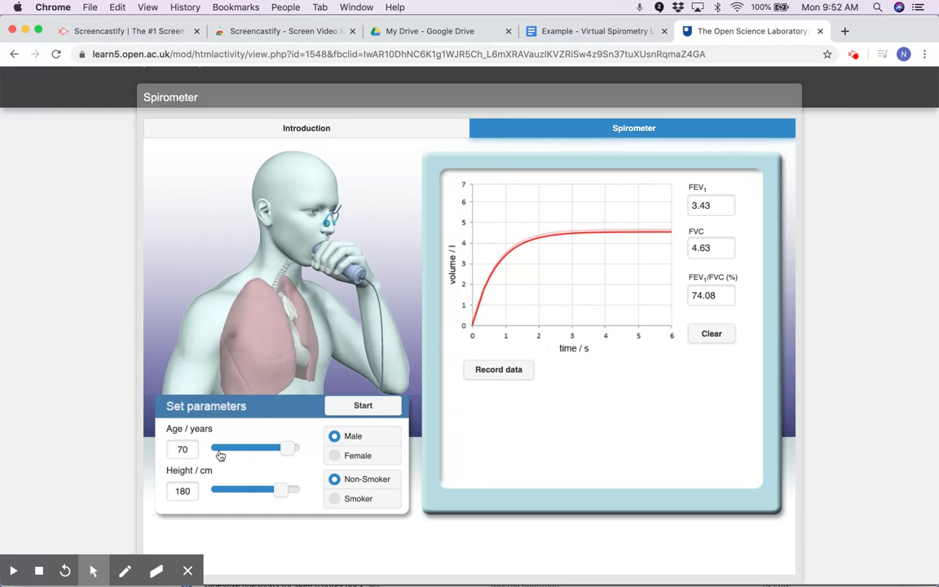
Return to the lab document and examine the smoking data table, its notes and the results question below it.
{"action": "left_click", "coordinate": [609, 33]}
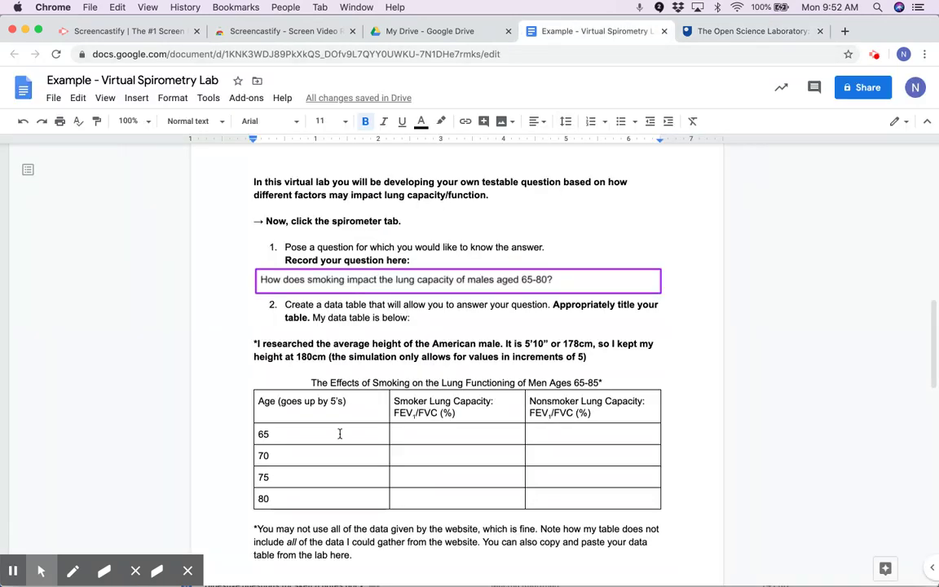
{"action": "scroll", "coordinate": [311, 436], "scroll_direction": "down", "scroll_amount": 1}
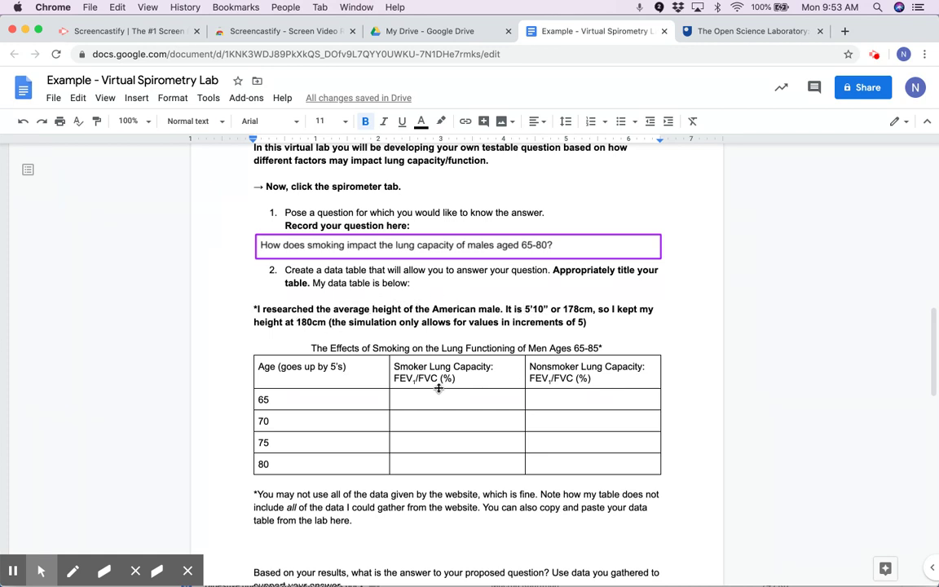
{"action": "scroll", "coordinate": [342, 316], "scroll_direction": "down", "scroll_amount": 2}
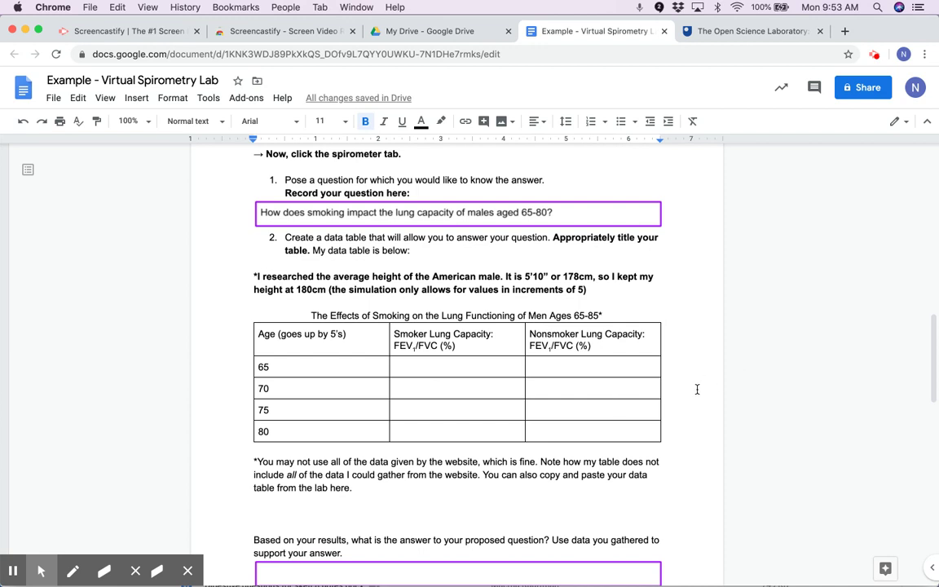
{"action": "scroll", "coordinate": [696, 388], "scroll_direction": "down", "scroll_amount": 2}
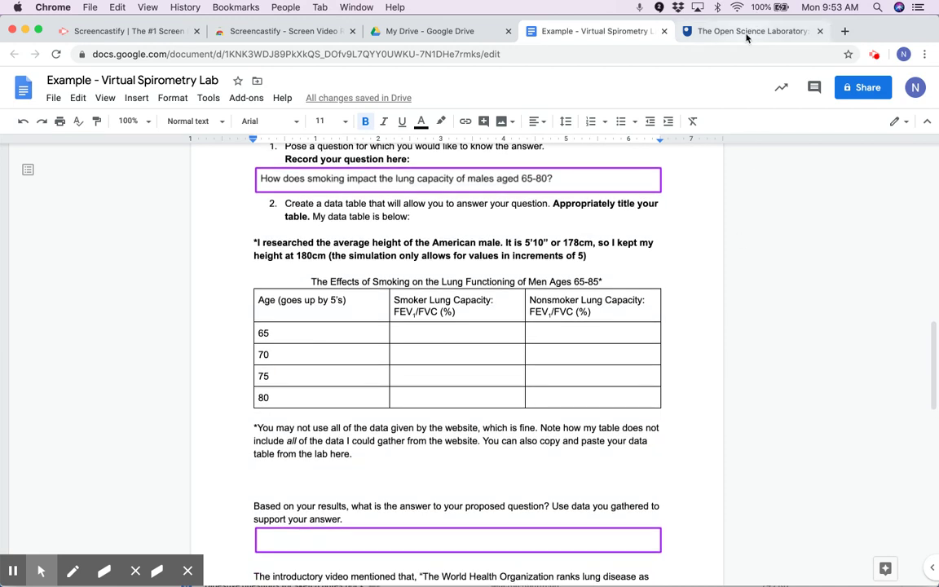
Back in the spirometer application, set the test subject's age to 65 years and height to 180 cm.
{"action": "left_click", "coordinate": [744, 36]}
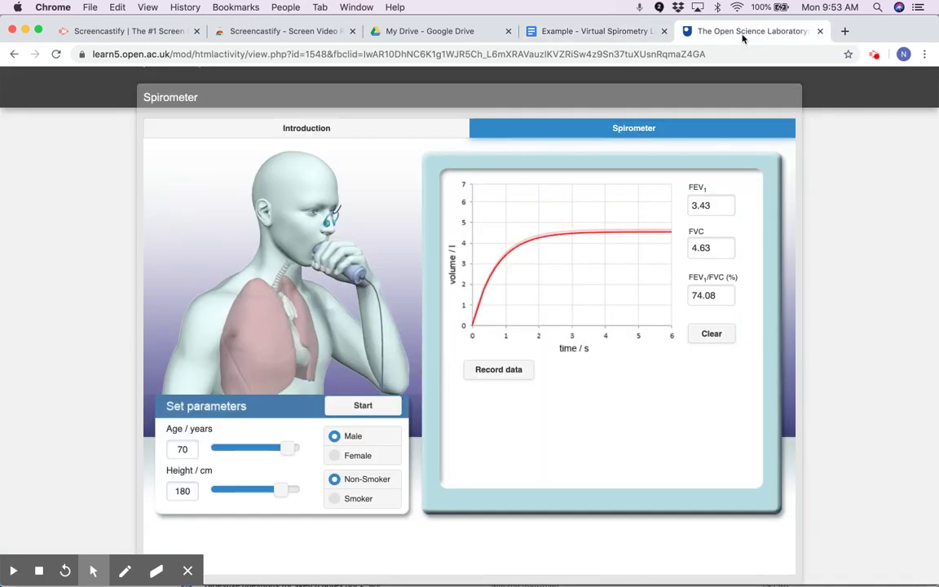
{"action": "left_click", "coordinate": [196, 447]}
{"action": "key", "text": "BackSpace"}
{"action": "key", "text": "BackSpace"}
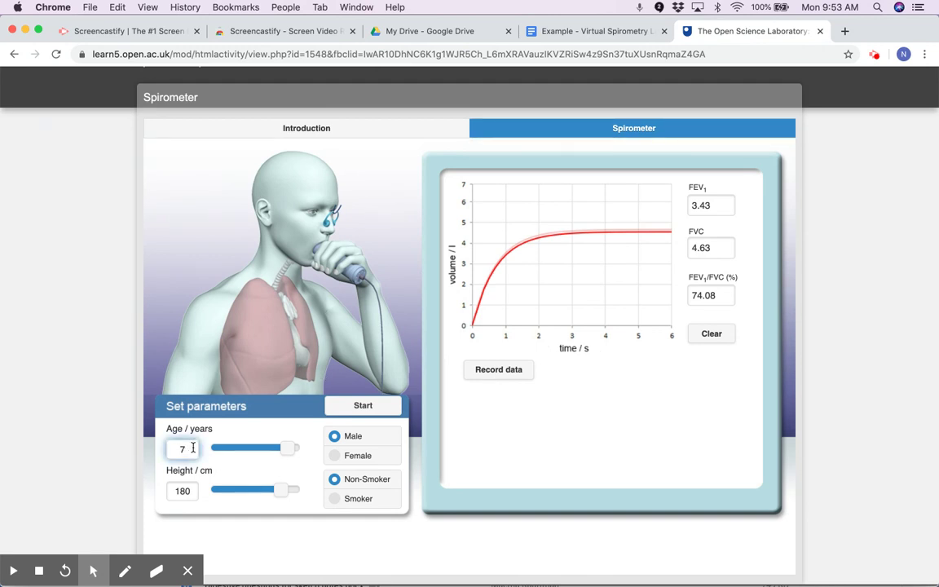
{"action": "type", "text": "65"}
{"action": "left_click", "coordinate": [189, 490]}
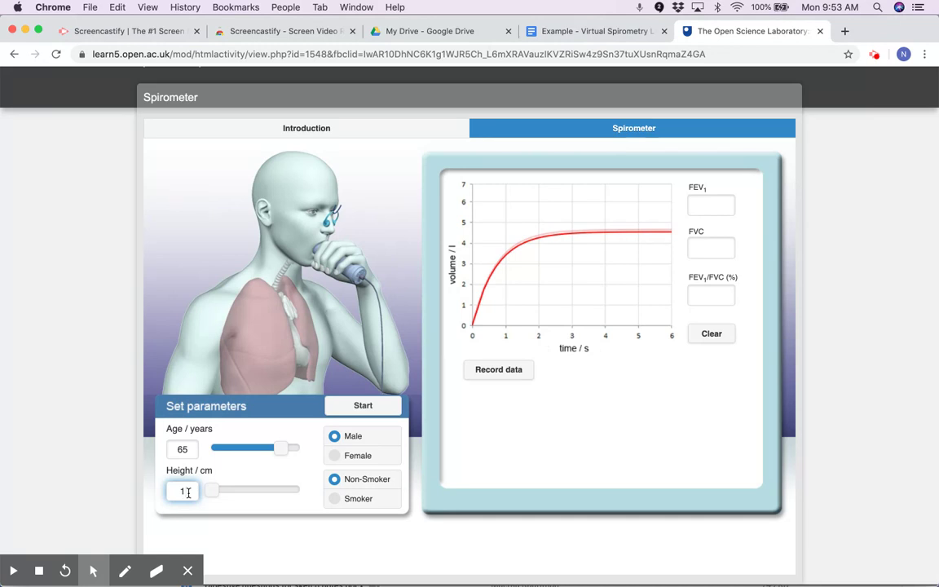
{"action": "left_click", "coordinate": [332, 557]}
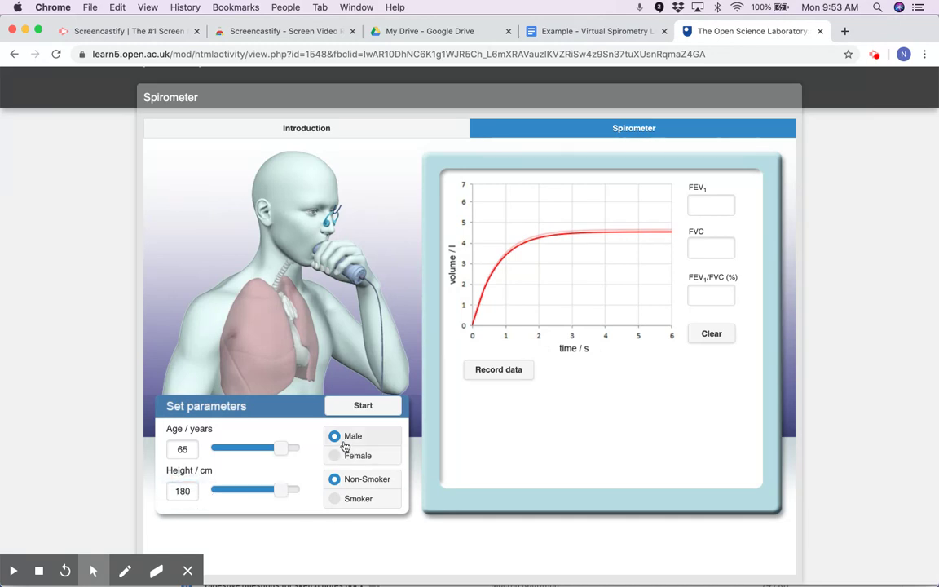
Set the subject as a smoker, run the spirometer and record the reading in the data table.
{"action": "left_click", "coordinate": [334, 499]}
{"action": "left_click", "coordinate": [363, 405]}
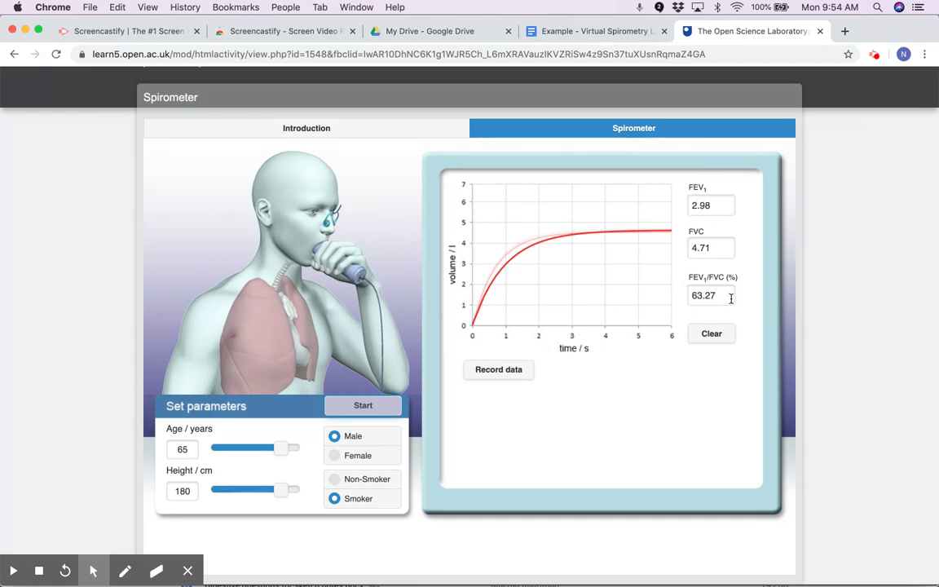
{"action": "left_click", "coordinate": [728, 296]}
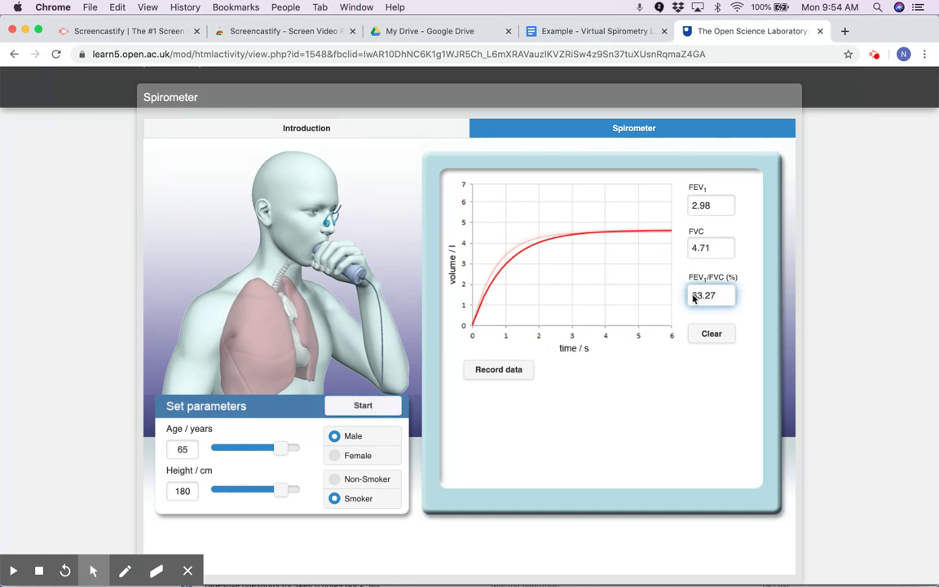
{"action": "left_click", "coordinate": [600, 426]}
{"action": "left_click", "coordinate": [503, 371]}
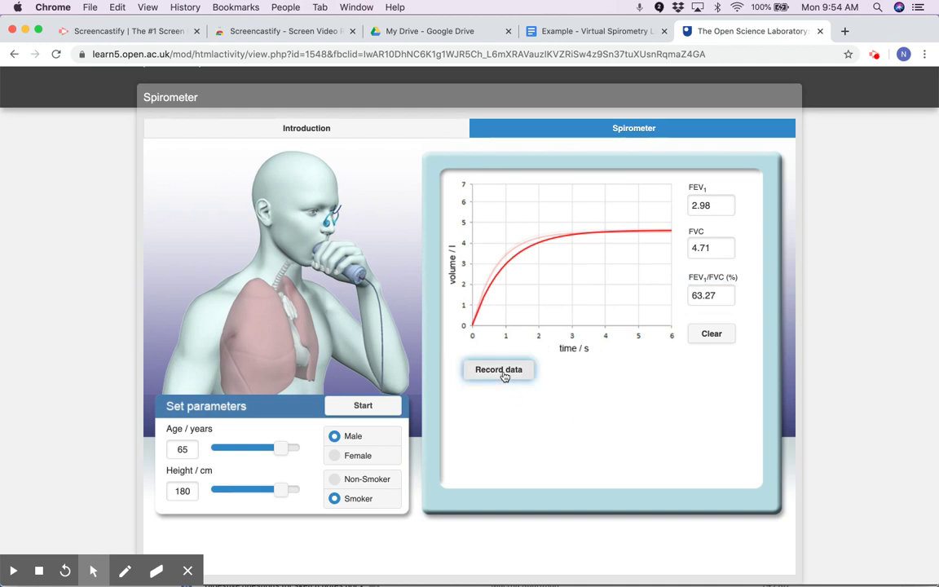
Set the subject's age to 70 years and start a new spirometer reading.
{"action": "left_click", "coordinate": [188, 448]}
{"action": "key", "text": "BackSpace"}
{"action": "type", "text": "70"}
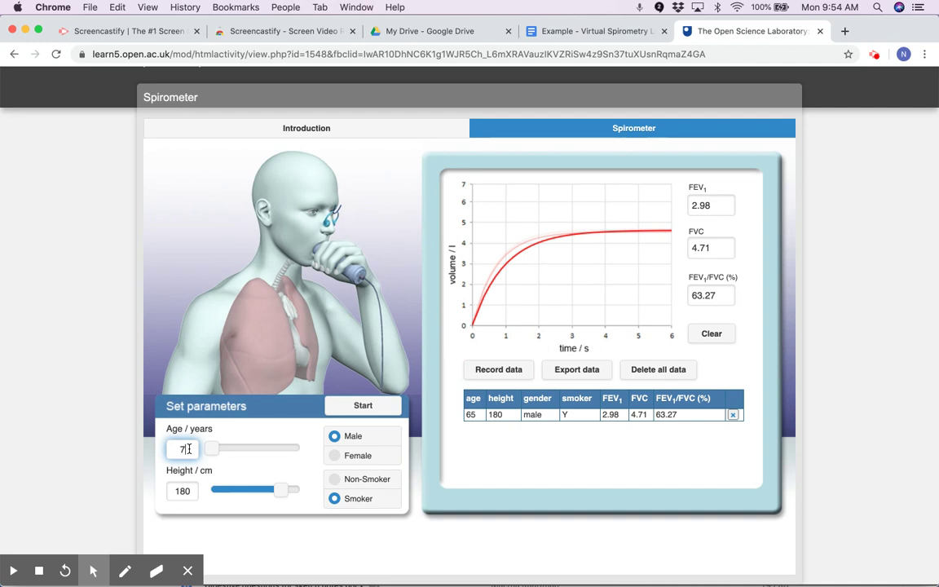
{"action": "left_click", "coordinate": [362, 405]}
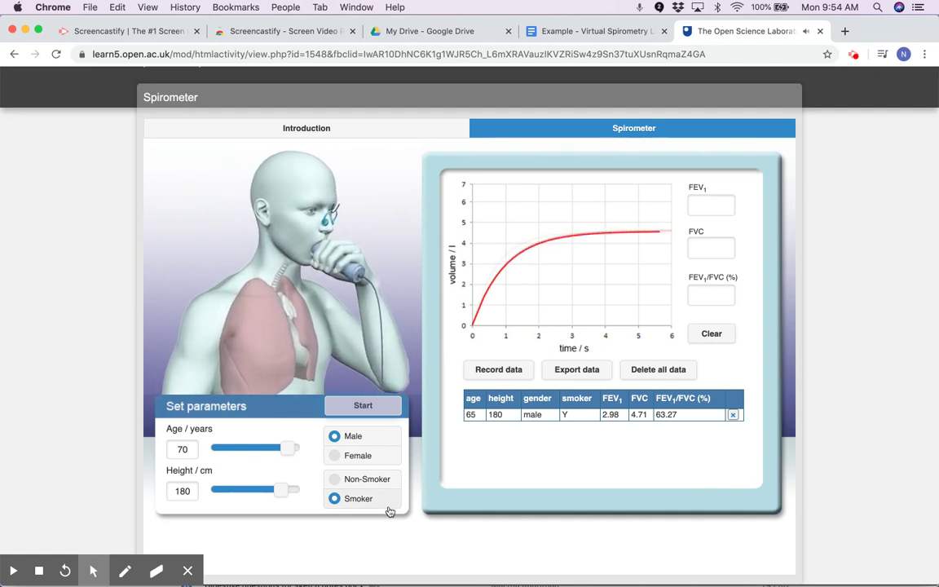
Check the lab document's smoking data table, and record the 70-year-old smoker's reading in the spirometer application.
{"action": "left_click", "coordinate": [592, 33]}
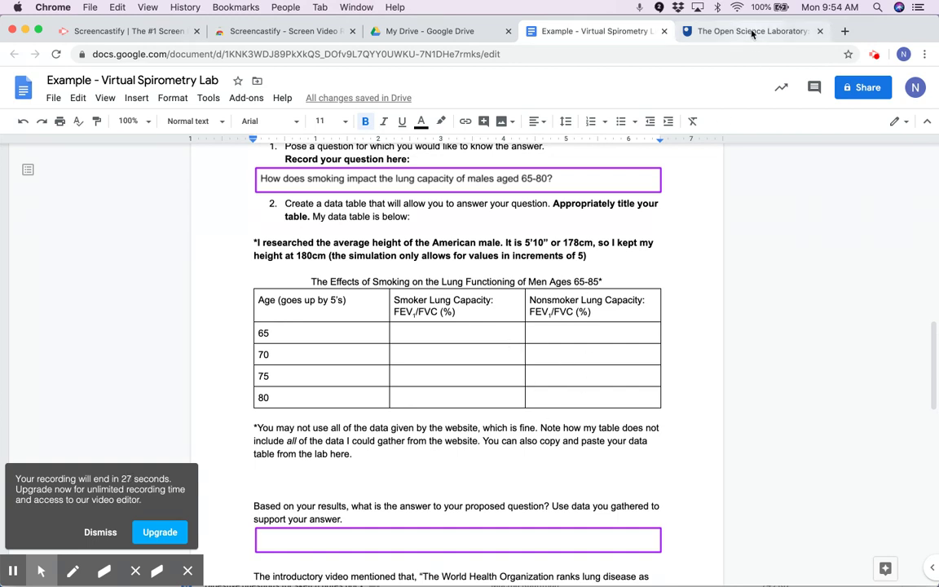
{"action": "left_click", "coordinate": [701, 31]}
{"action": "left_click", "coordinate": [500, 370]}
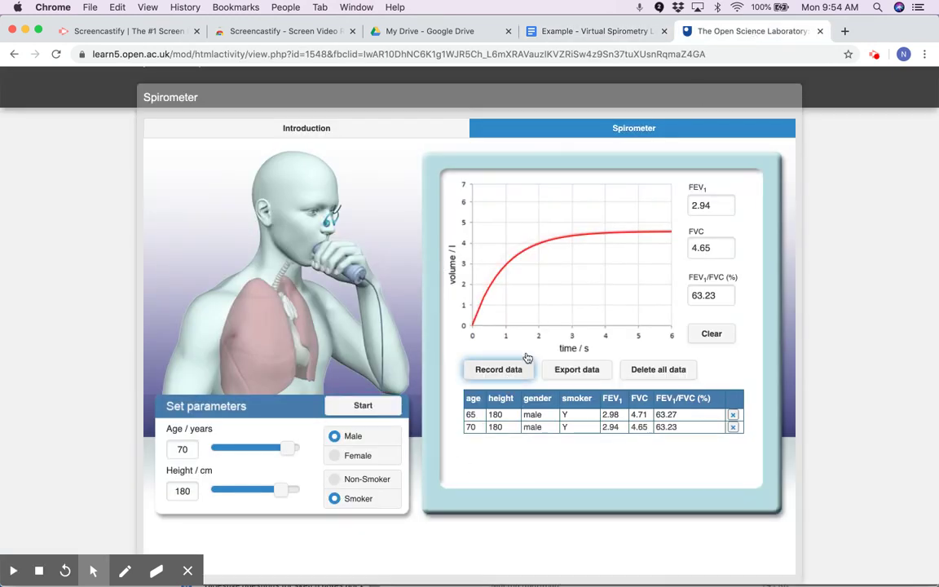
Return to the lab document and examine the results question, the respiratory illness research prompt and its disease and source answer boxes.
{"action": "left_click", "coordinate": [593, 32]}
{"action": "scroll", "coordinate": [506, 383], "scroll_direction": "down", "scroll_amount": 3}
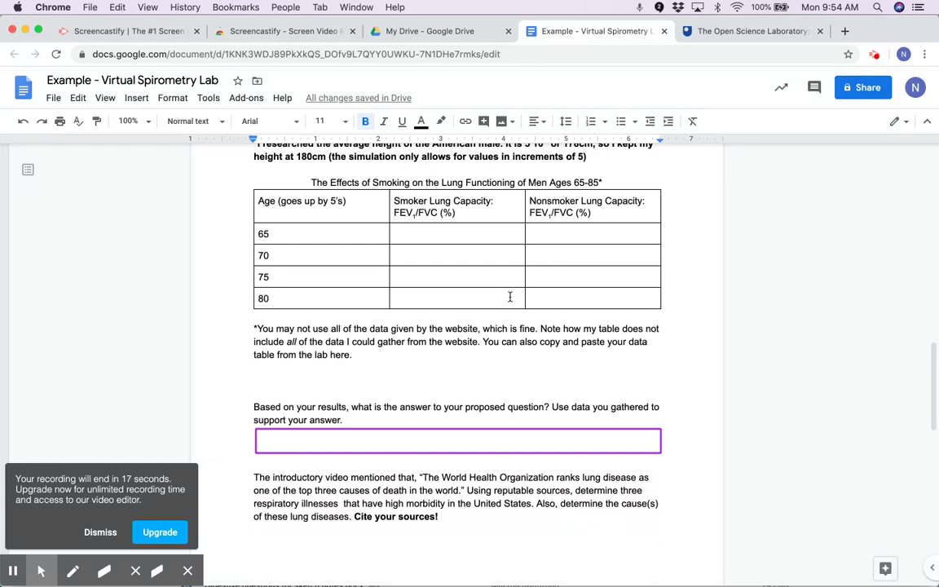
{"action": "scroll", "coordinate": [488, 375], "scroll_direction": "down", "scroll_amount": 5}
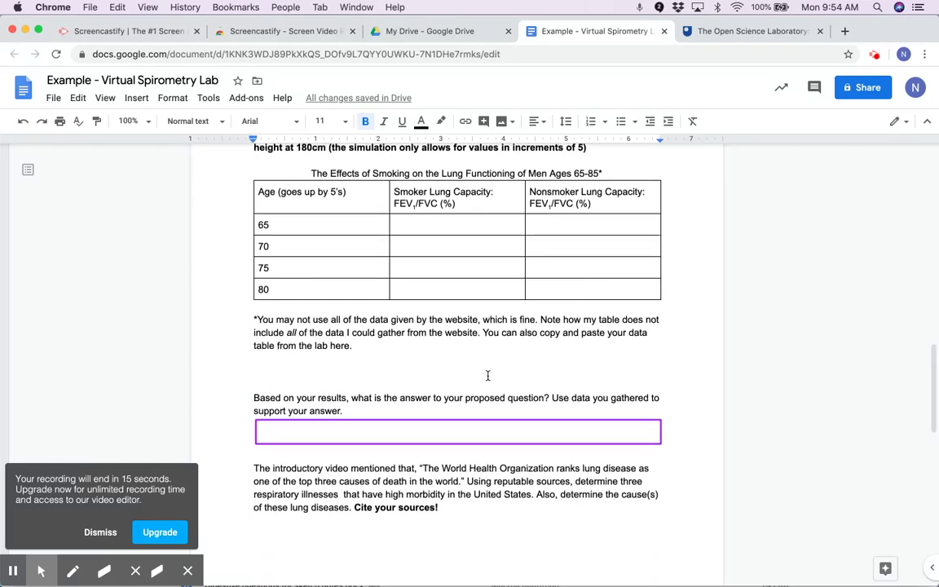
{"action": "scroll", "coordinate": [488, 374], "scroll_direction": "down", "scroll_amount": 4}
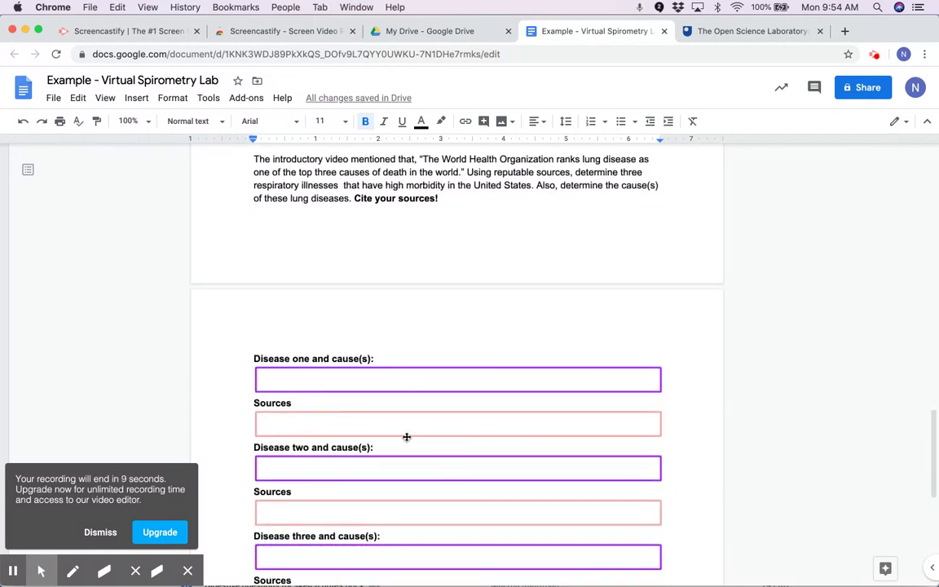
{"action": "scroll", "coordinate": [458, 468], "scroll_direction": "down", "scroll_amount": 3}
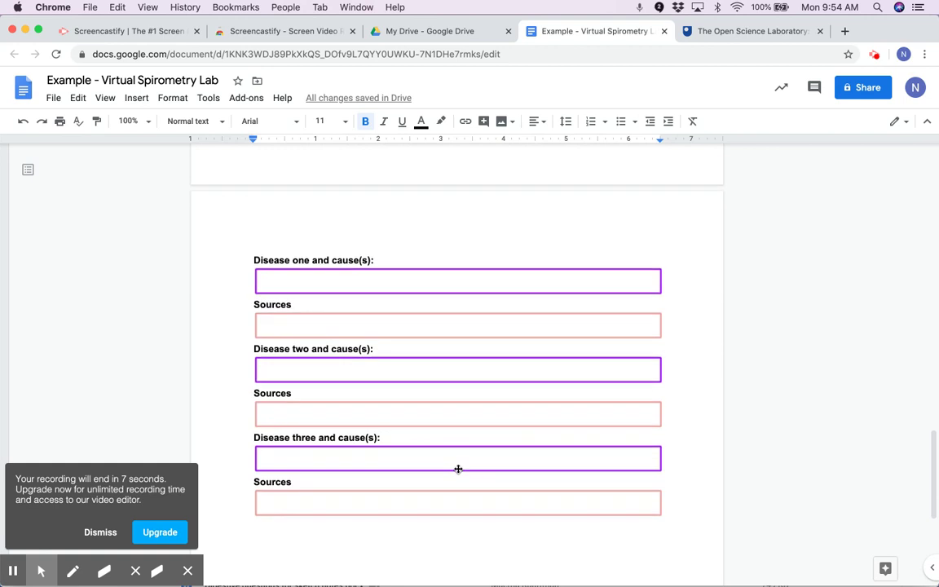